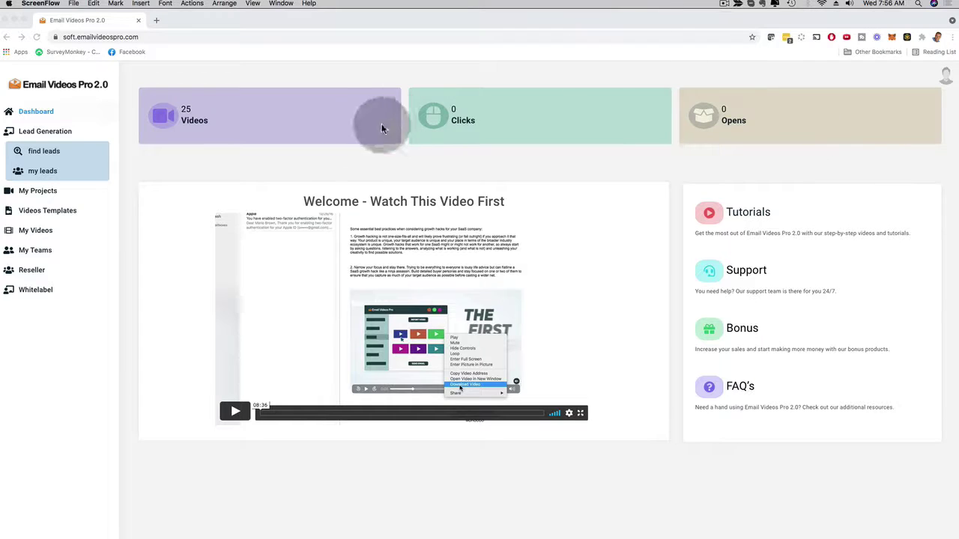
- Open the Whitelabel branding settings in Email Videos Pro 2.0
left_click(273, 159)
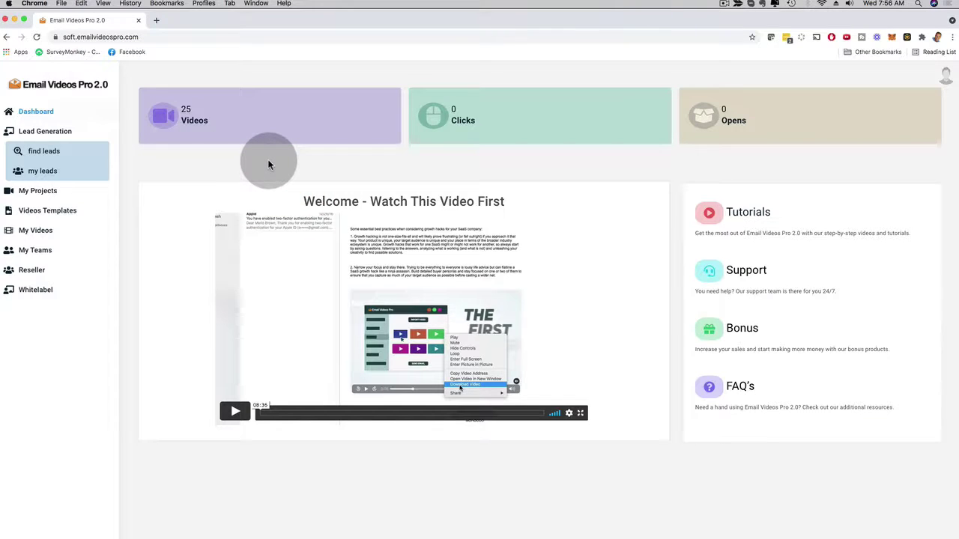
left_click(81, 324)
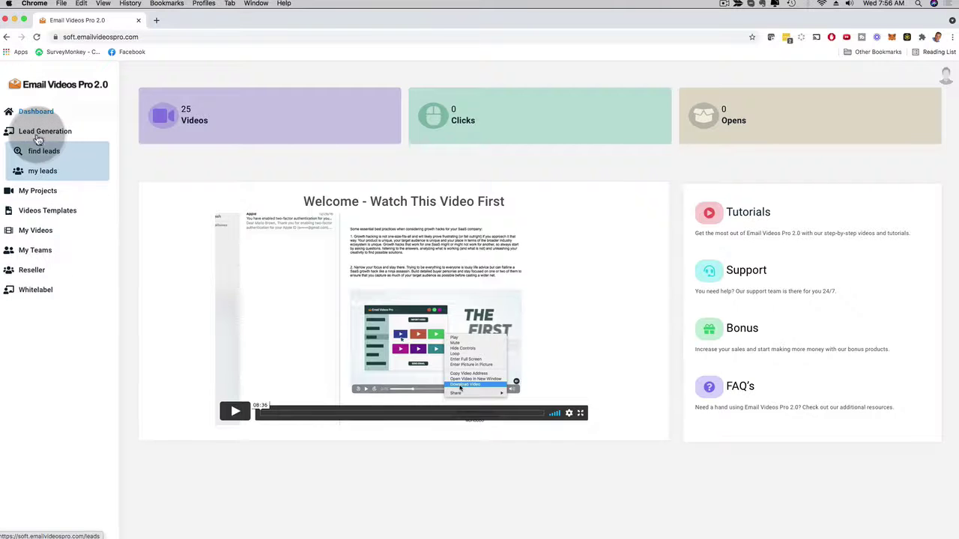
left_click(70, 337)
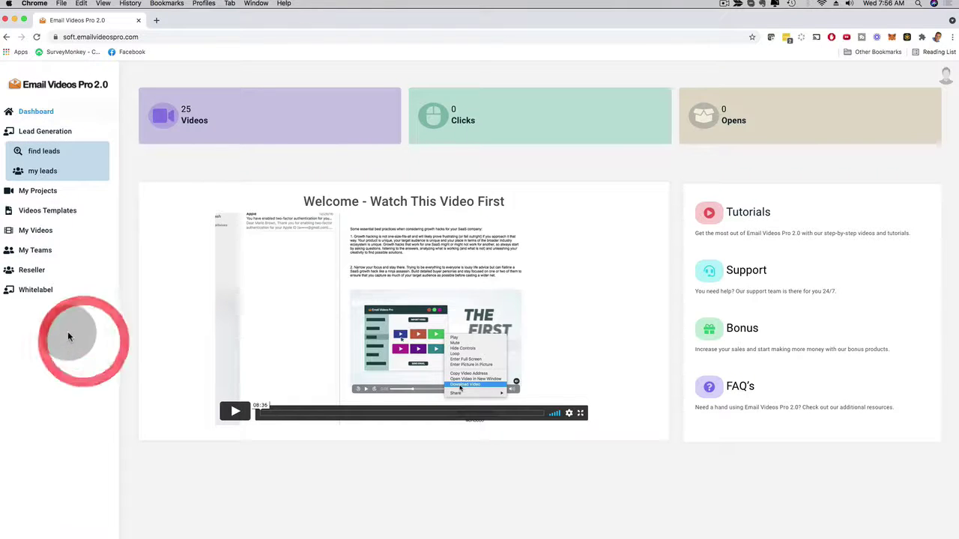
left_click(34, 293)
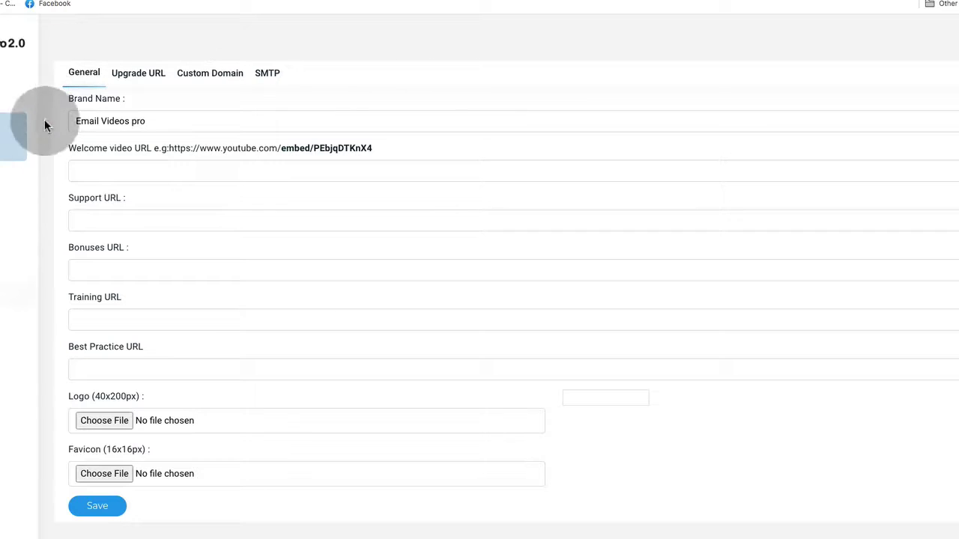
- Look over the empty Welcome video URL, Support URL and Training URL fields
left_click(97, 172)
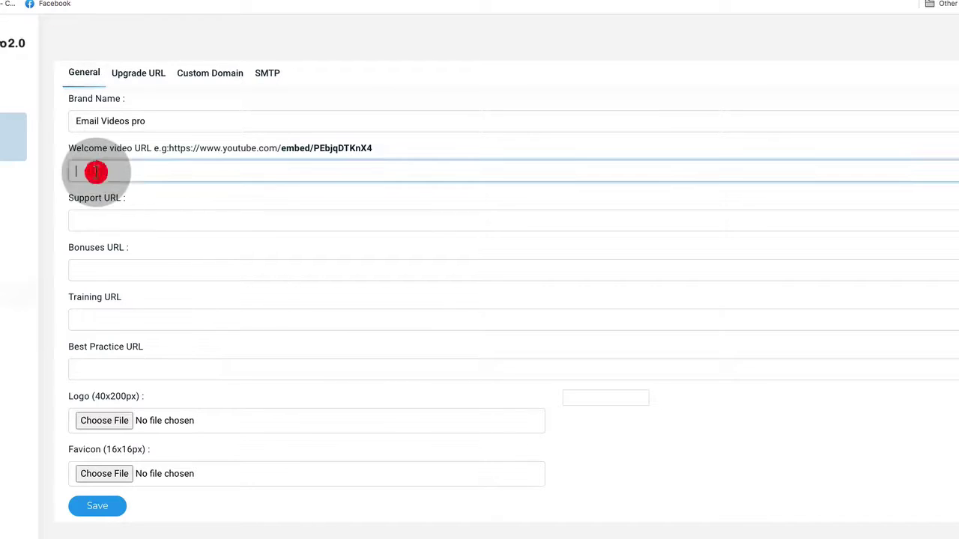
left_click(84, 220)
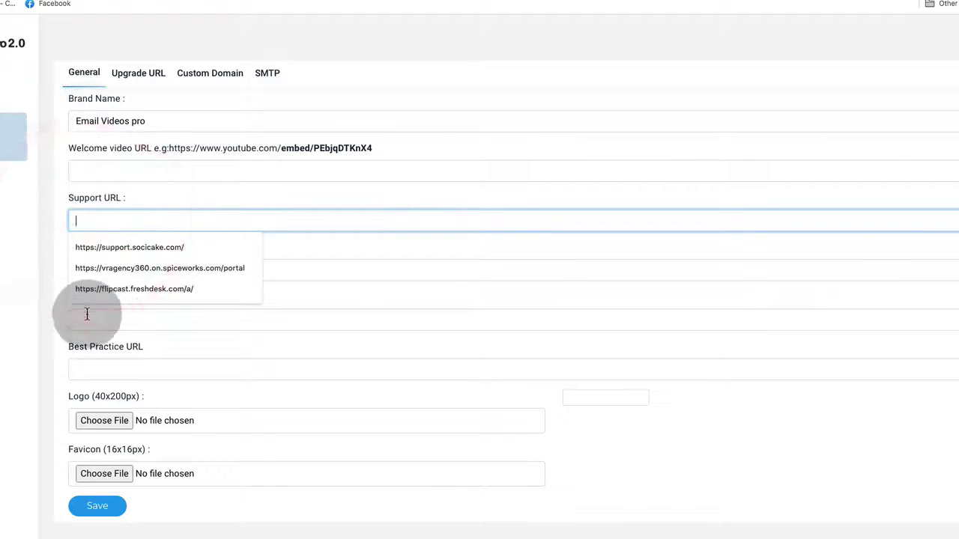
left_click(81, 314)
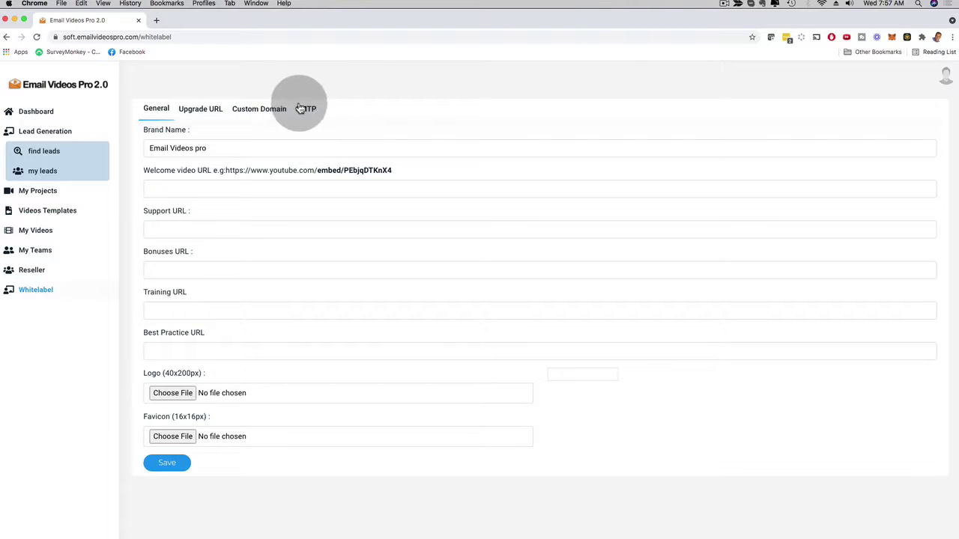
- Open the Reseller page and preview the new user form, closing it without saving
left_click(35, 275)
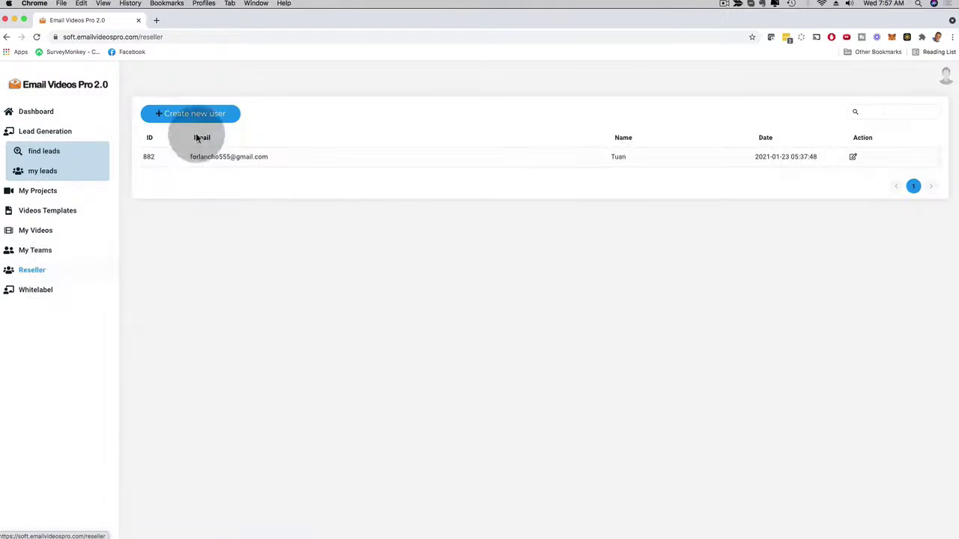
left_click(194, 118)
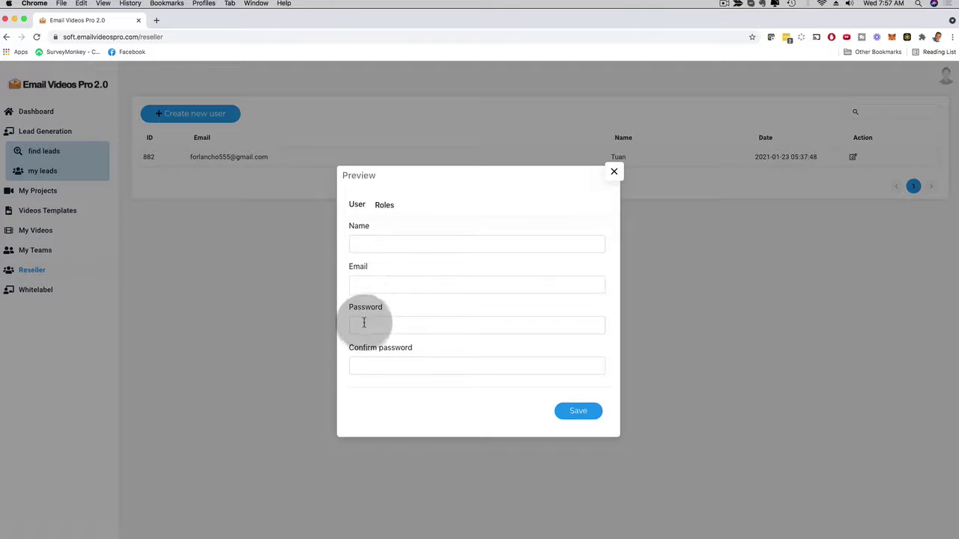
left_click(613, 174)
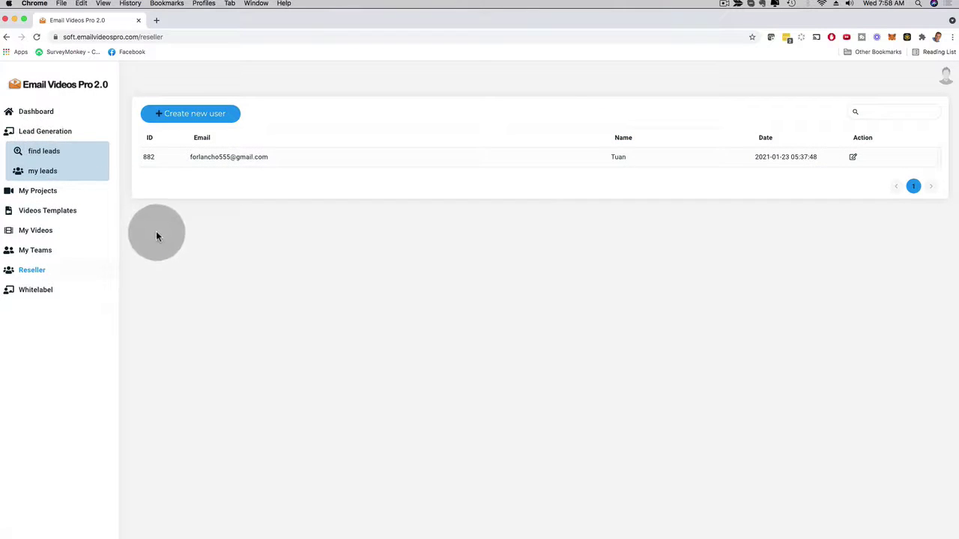
- In Find Prospects, enter keyword 'Plumber' and location Miami, FL, USA
left_click(47, 135)
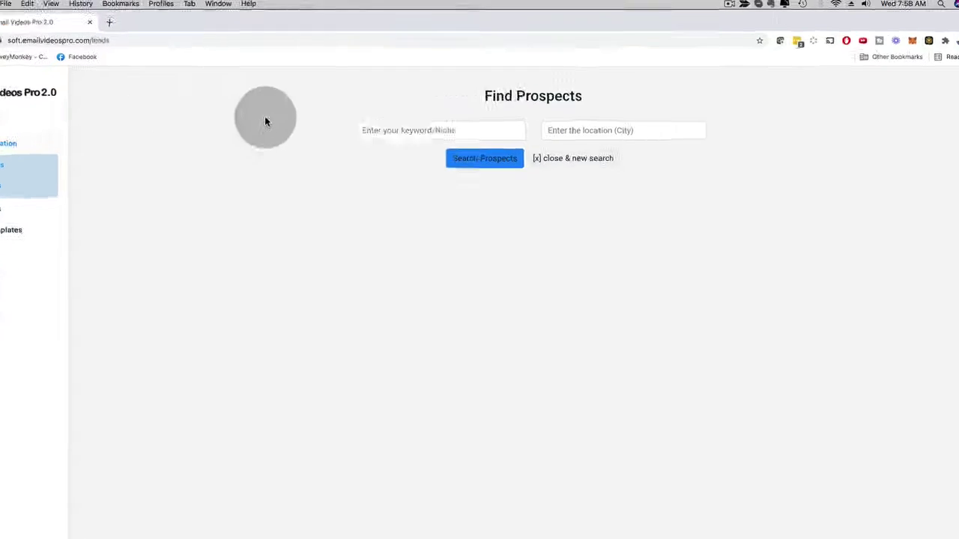
left_click(417, 131)
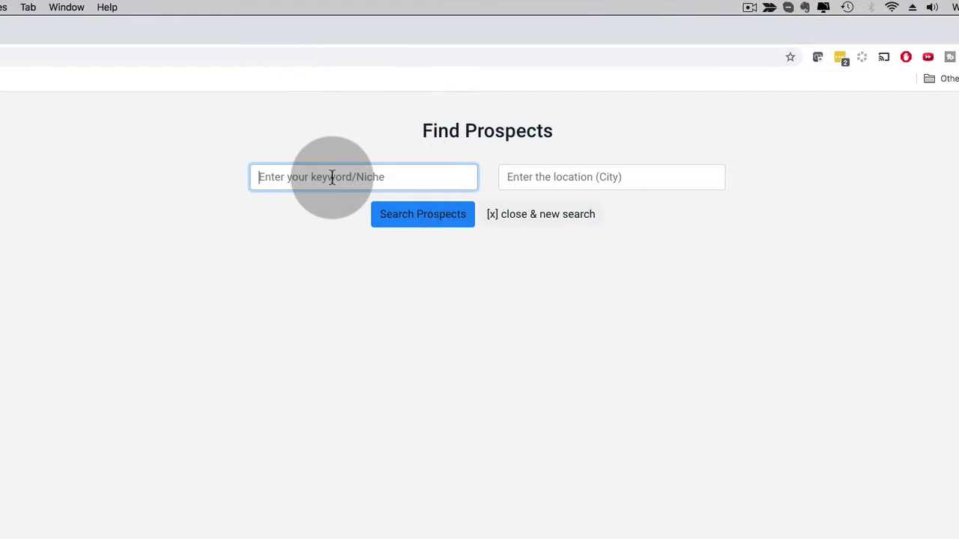
type("Plumber")
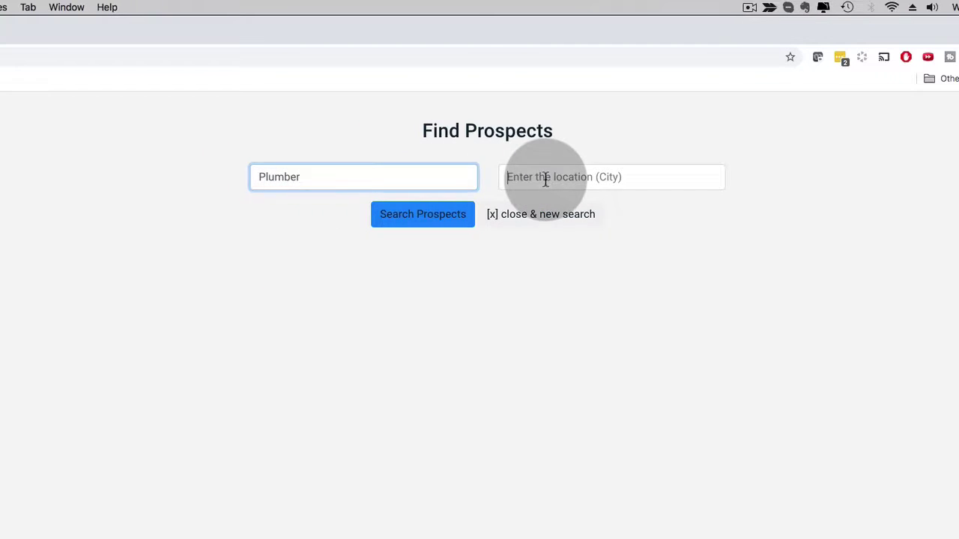
left_click(544, 178)
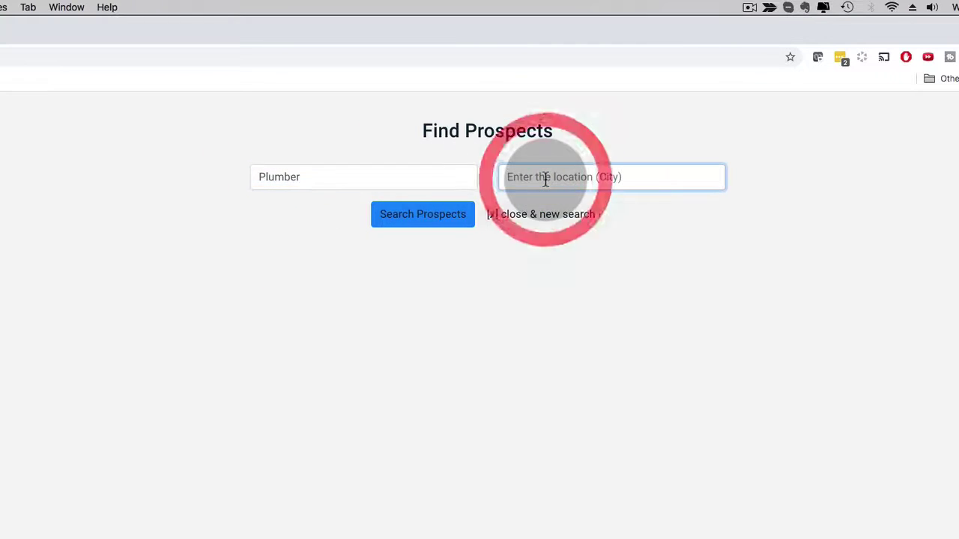
type("Miami")
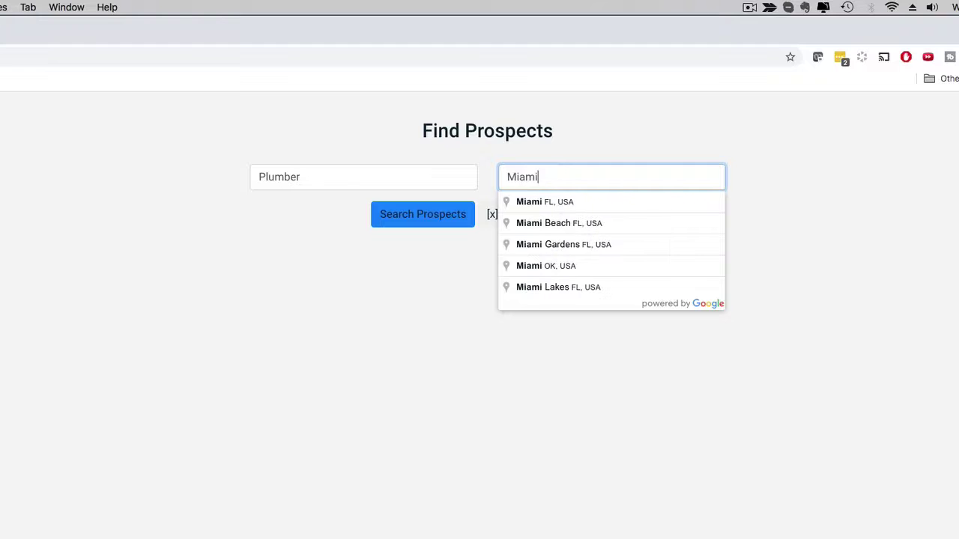
left_click(583, 180)
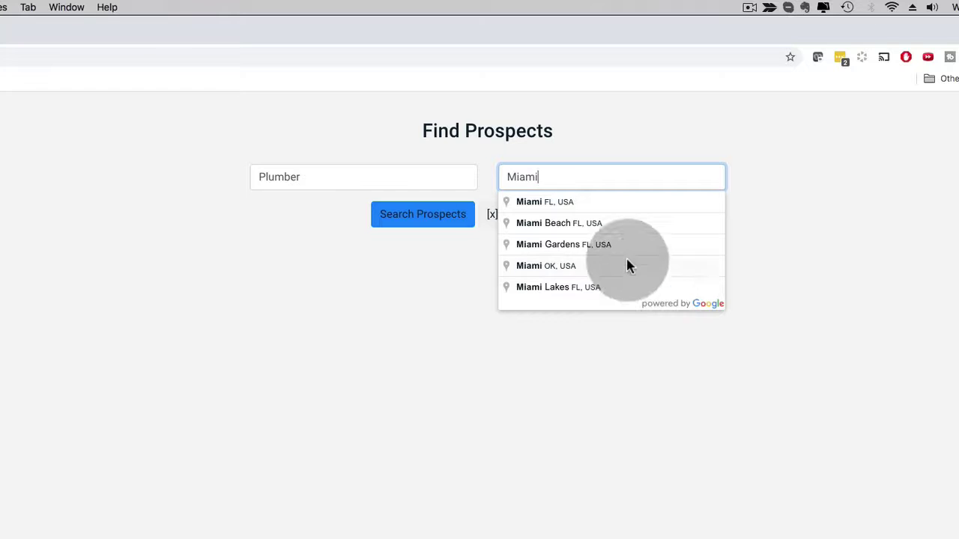
left_click(532, 202)
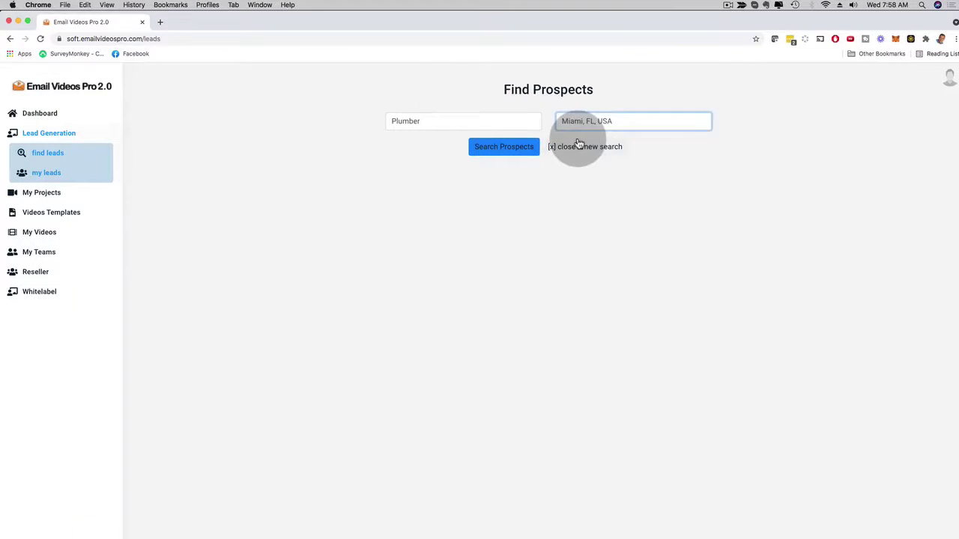
left_click(586, 134)
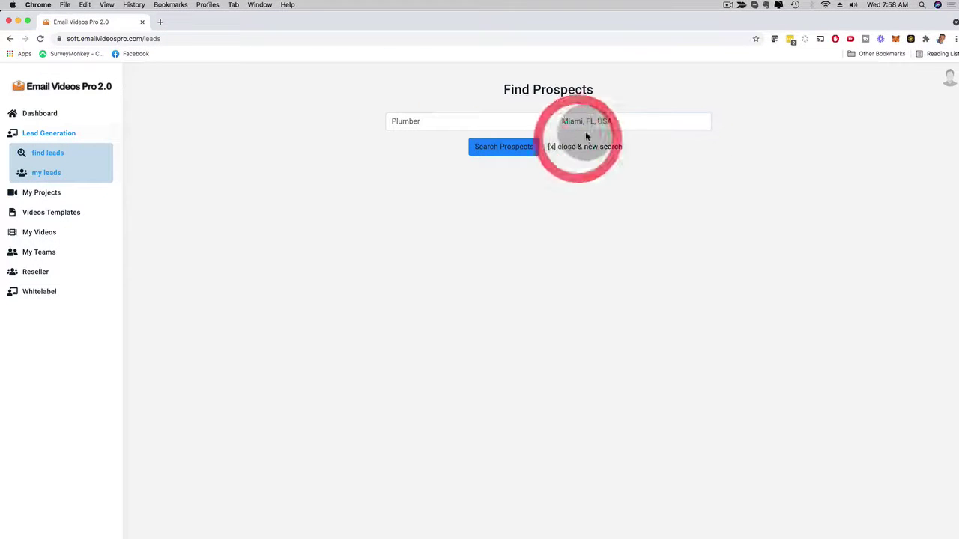
- Run the Miami plumber search, review the 17 results, and add Titan Plumbing Repair LLC to leads
left_click(507, 152)
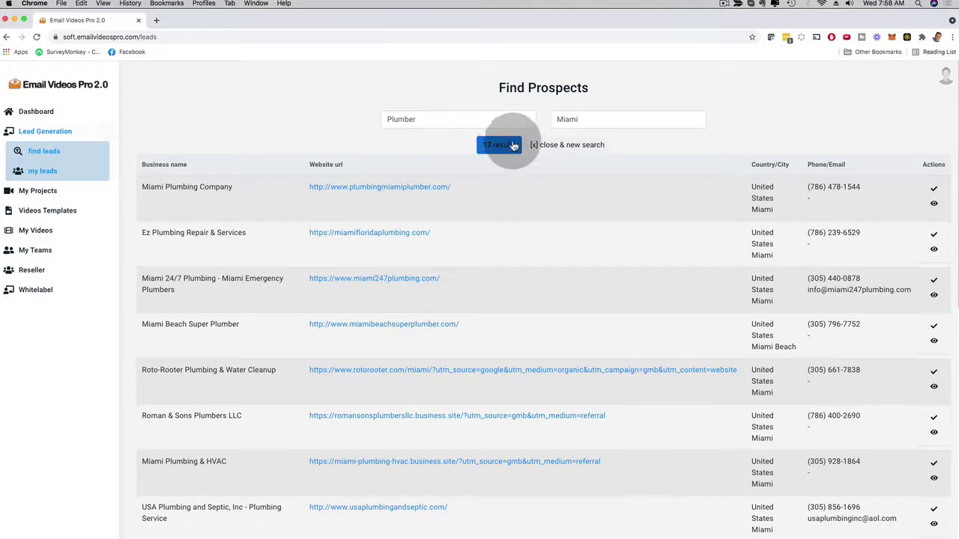
scroll(471, 247, "down", 1)
scroll(471, 247, "down", 6)
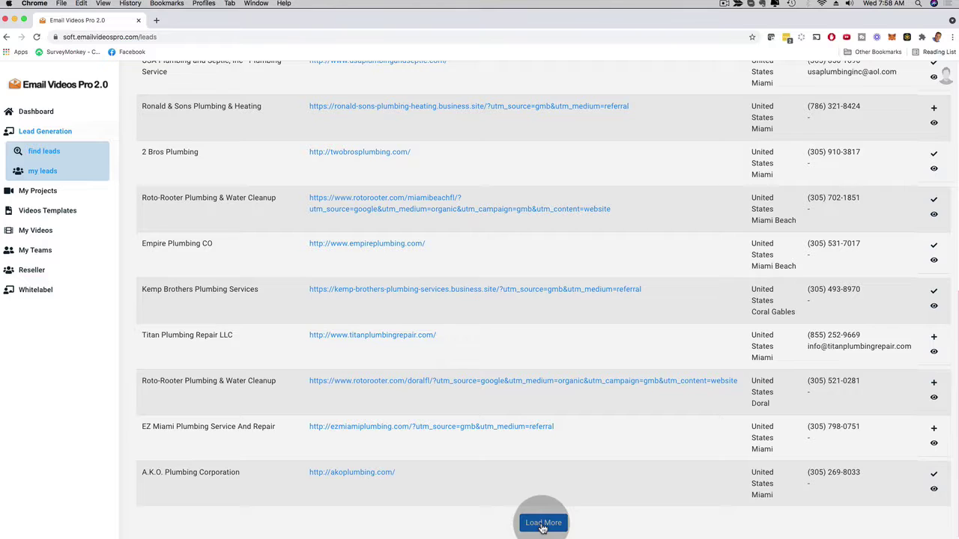
scroll(448, 332, "up", 6)
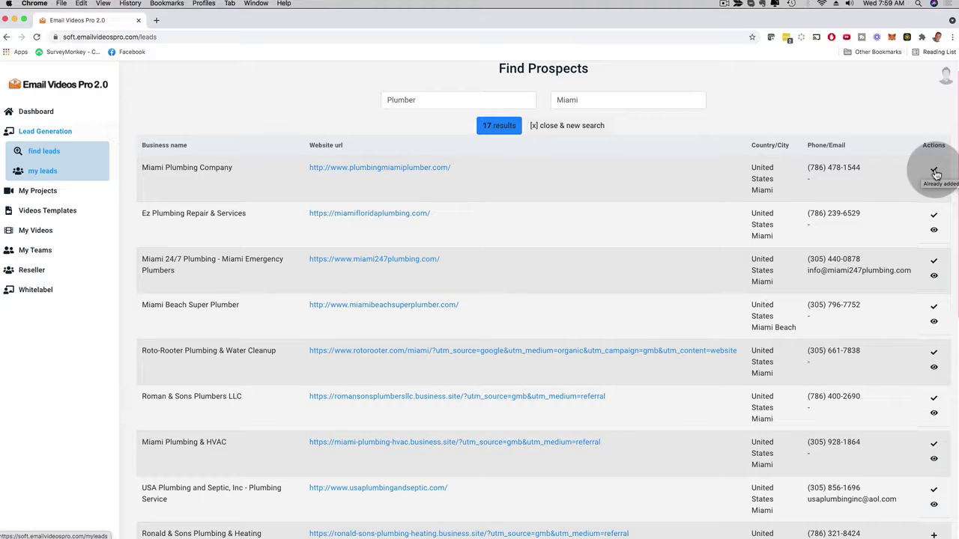
scroll(857, 229, "down", 5)
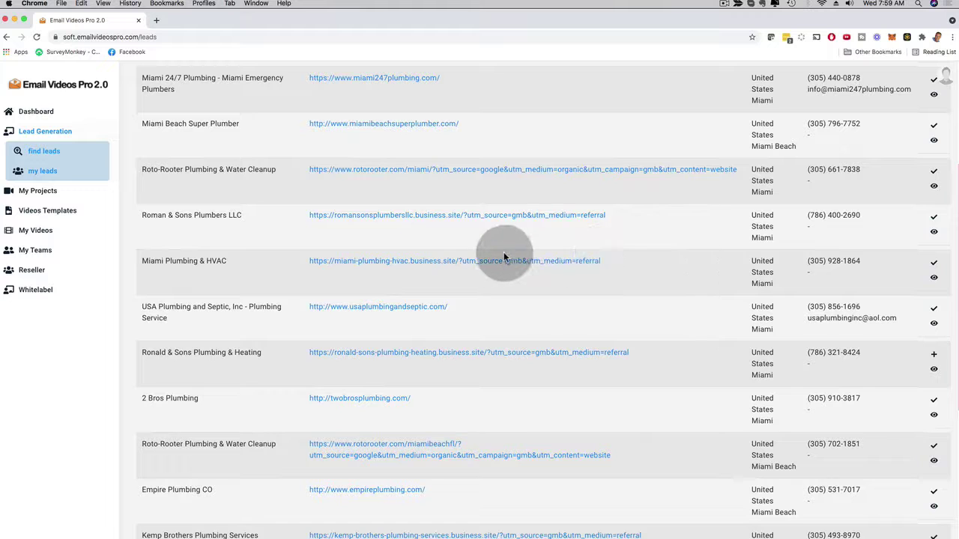
scroll(599, 253, "down", 4)
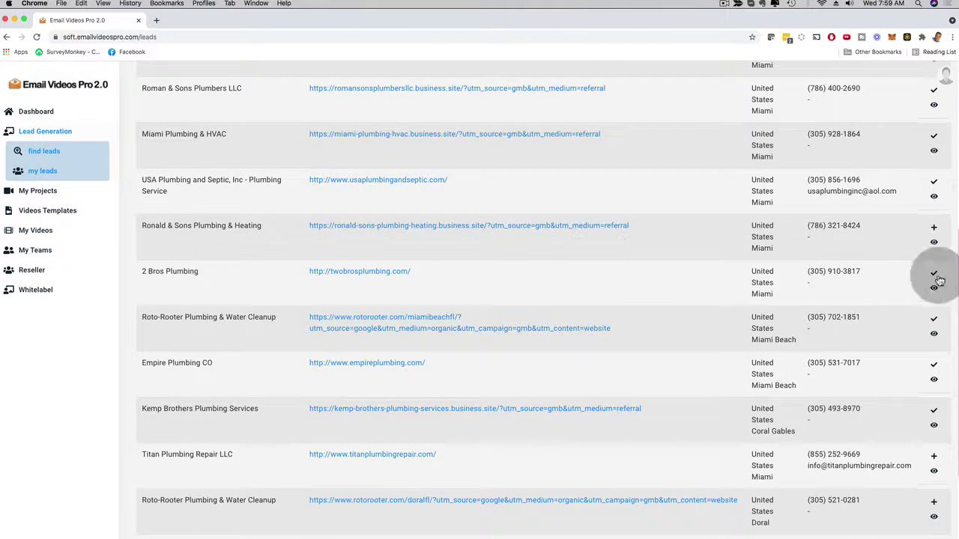
scroll(885, 319, "down", 3)
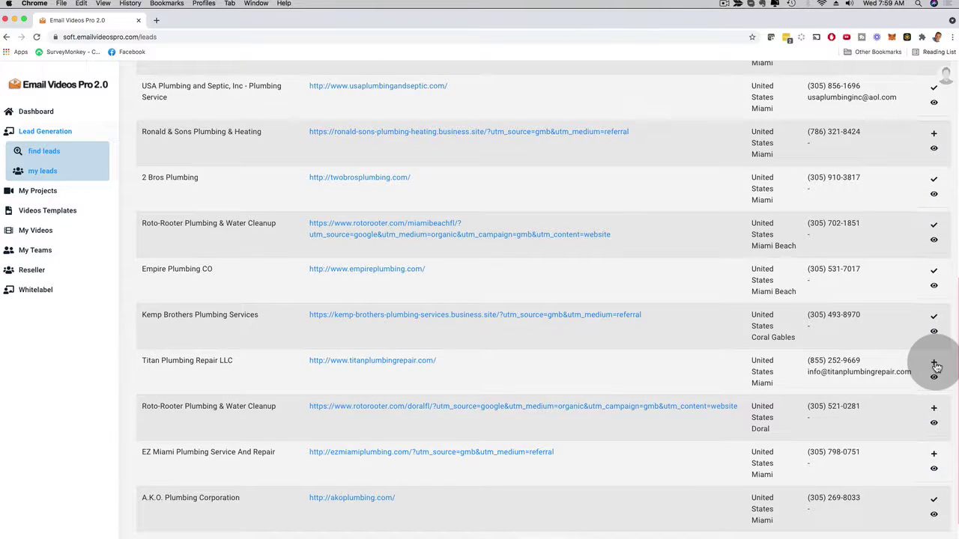
left_click(935, 365)
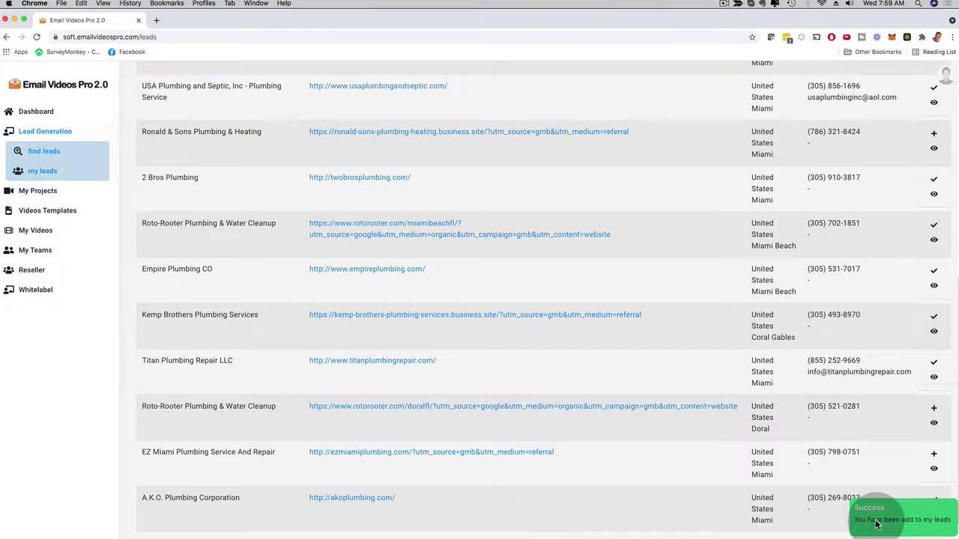
scroll(509, 403, "up", 6)
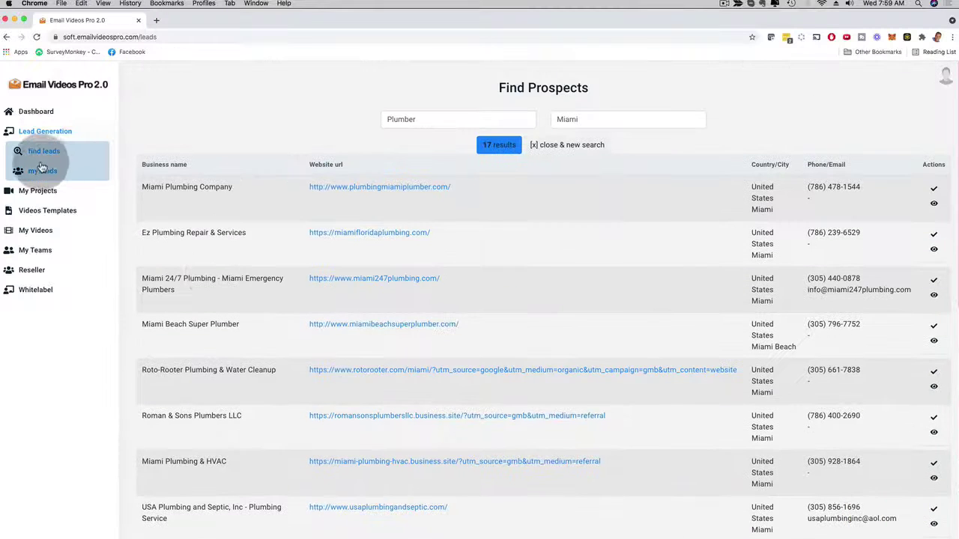
- View the saved leads under All Prospects, then go back to the Dashboard
left_click(43, 171)
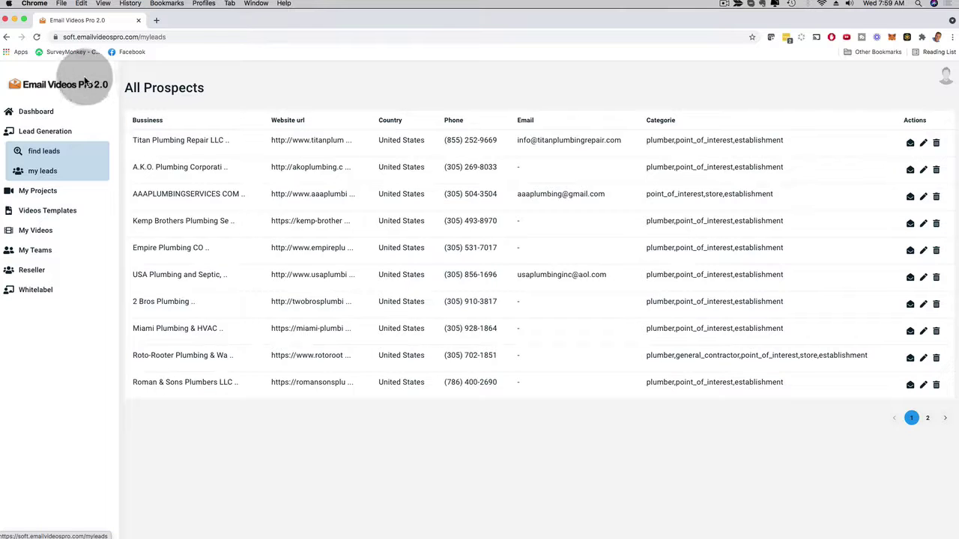
left_click(40, 119)
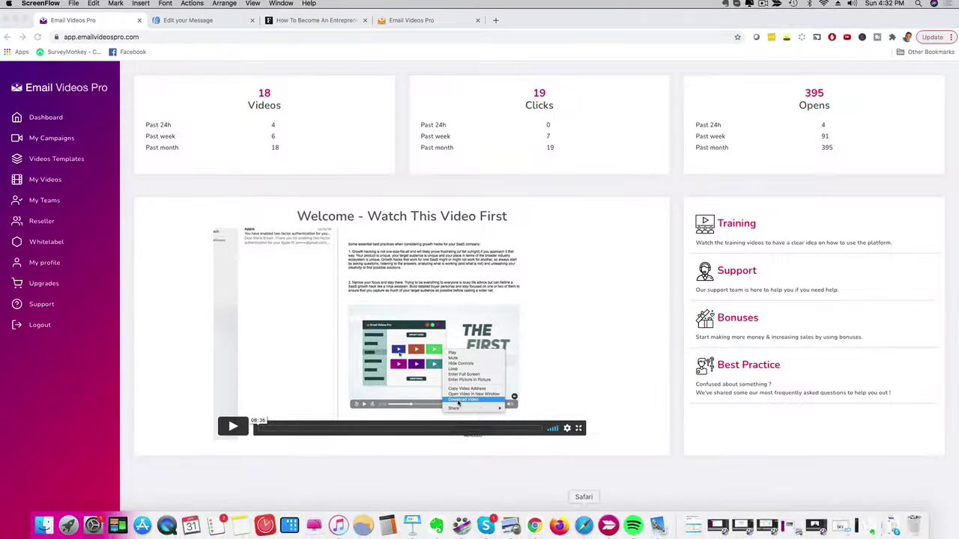
- Switch to the mail inbox and read the open growth-hacks message
left_click(657, 525)
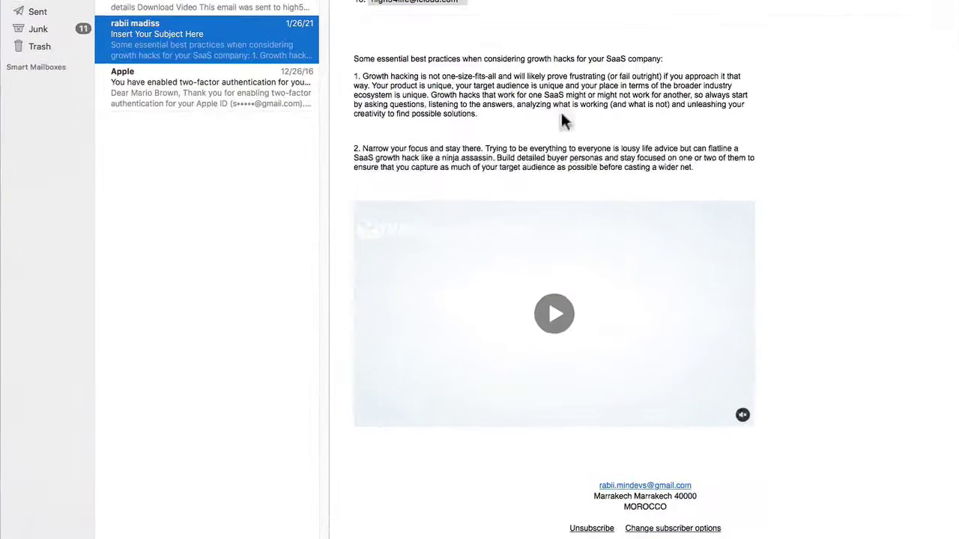
left_click(418, 135)
left_click_drag(365, 71, 477, 116)
left_click(508, 120)
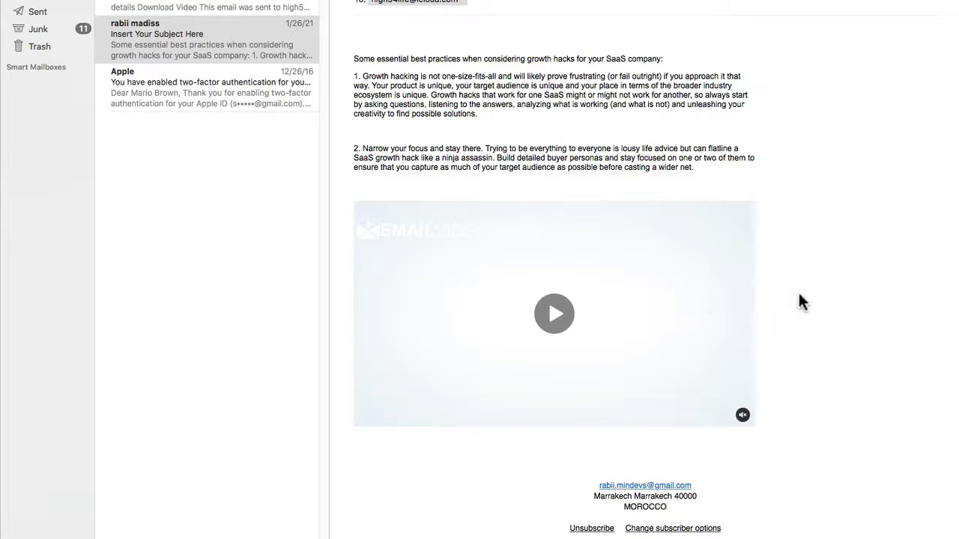
- Play and pause the embedded video, then view and dismiss its playback options
left_click(556, 315)
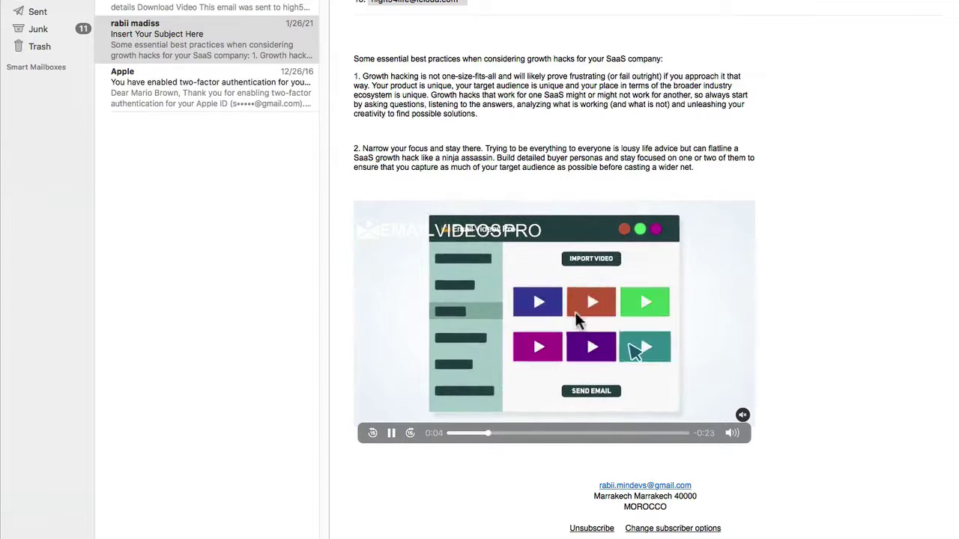
left_click(391, 433)
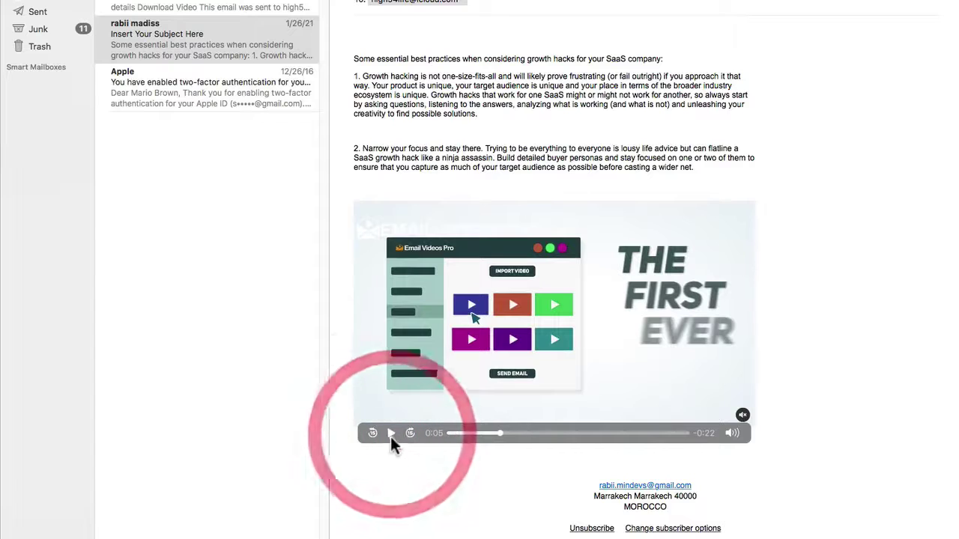
left_click(392, 433)
right_click(516, 334)
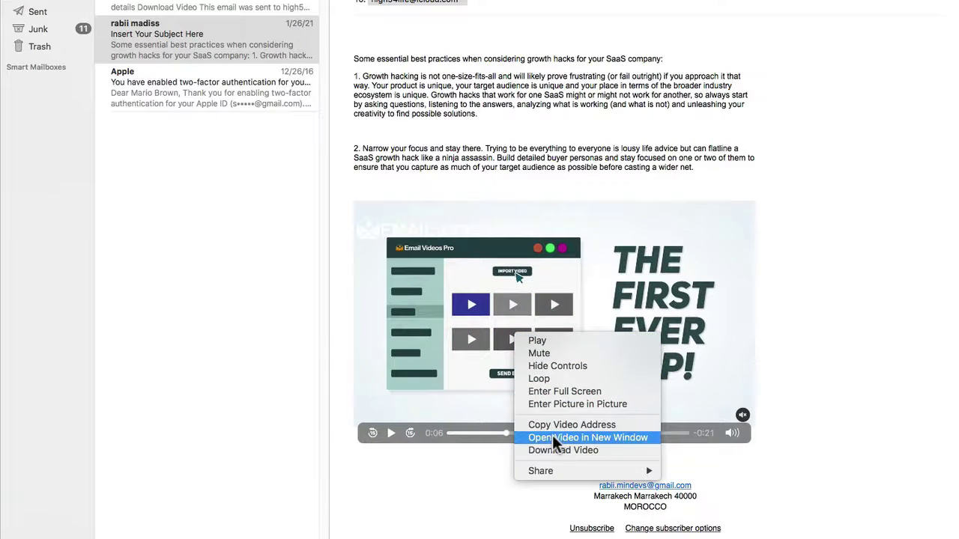
left_click(843, 287)
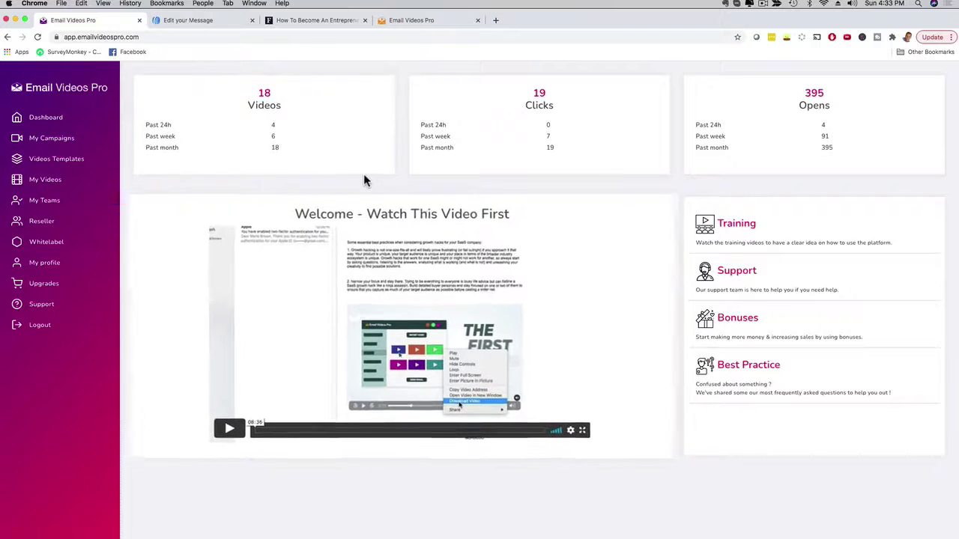
- From My Campaigns, create a new campaign titled 'Marketing Demo' and start its description
left_click(47, 141)
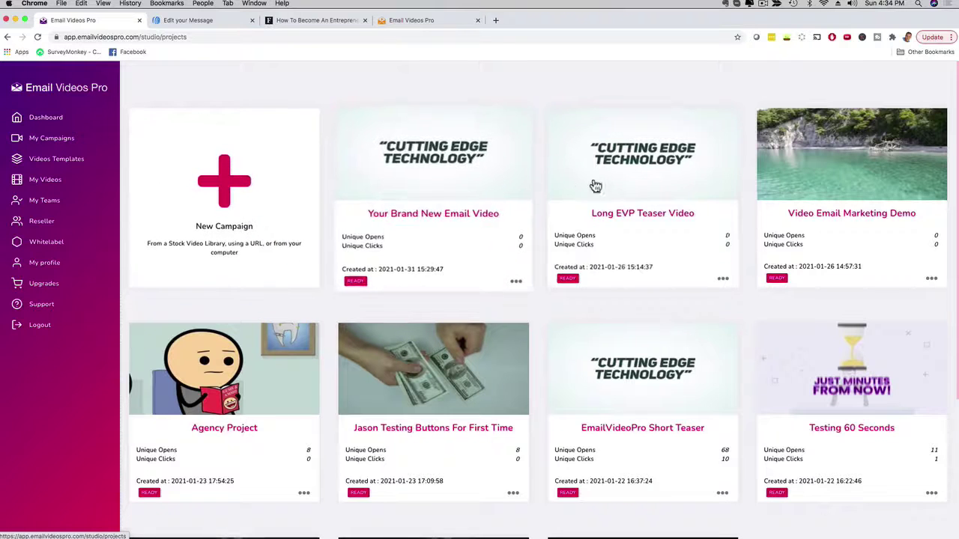
left_click(224, 183)
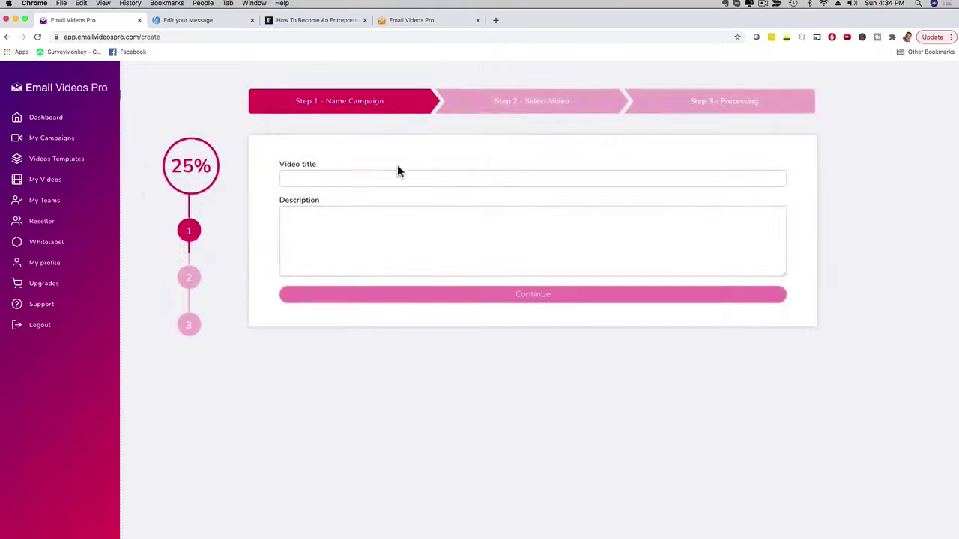
left_click(369, 178)
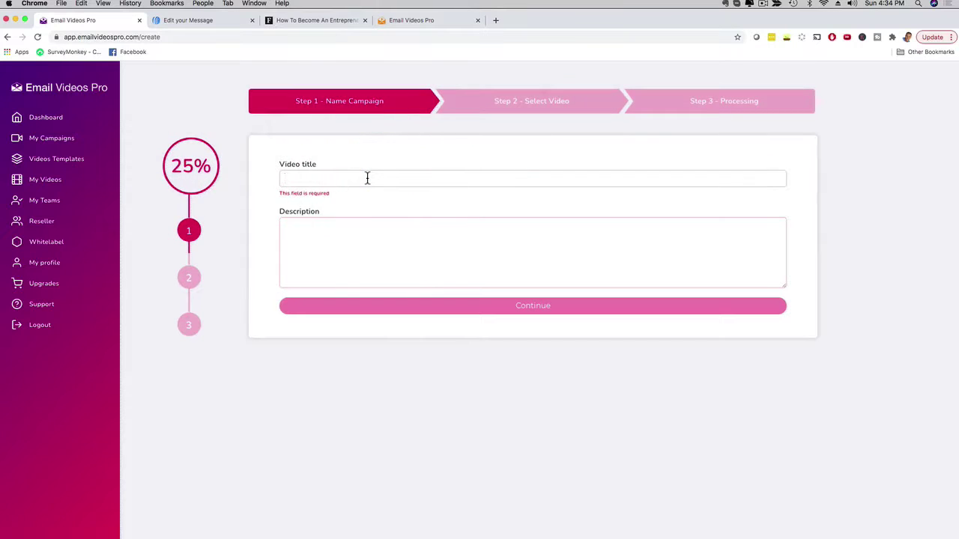
type("Marketing Demo")
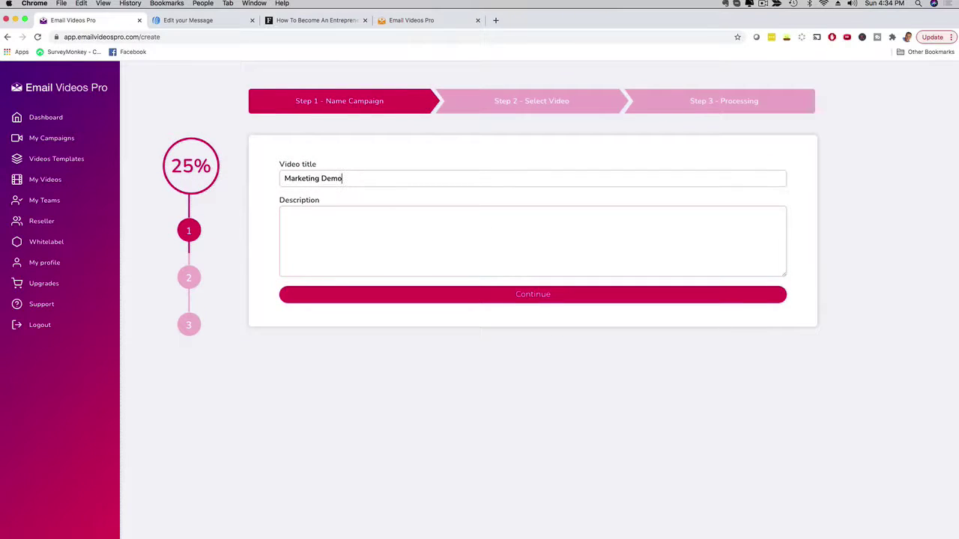
left_click(399, 231)
- Finish the description, continue to Select Video, and search the stock library for 'beach' clips
type("Demo")
left_click(505, 293)
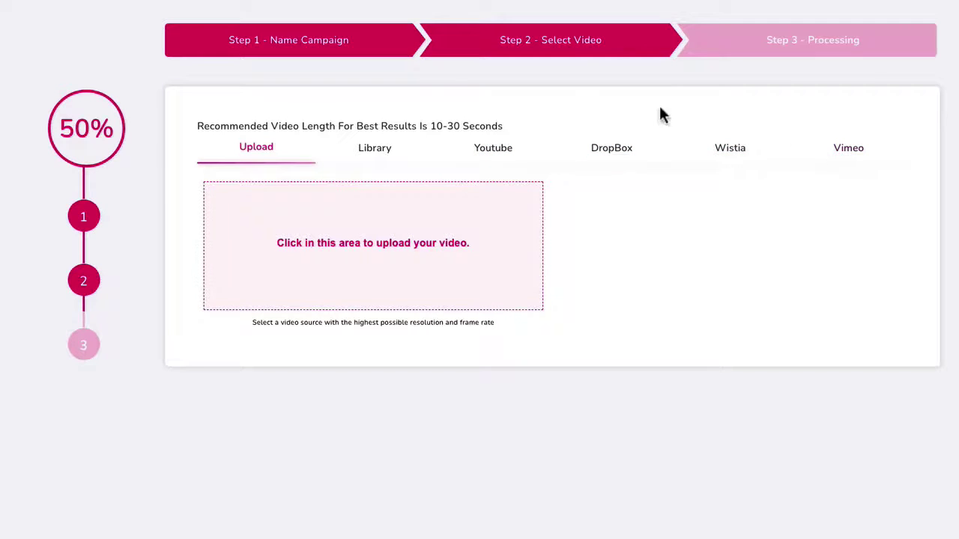
left_click(374, 155)
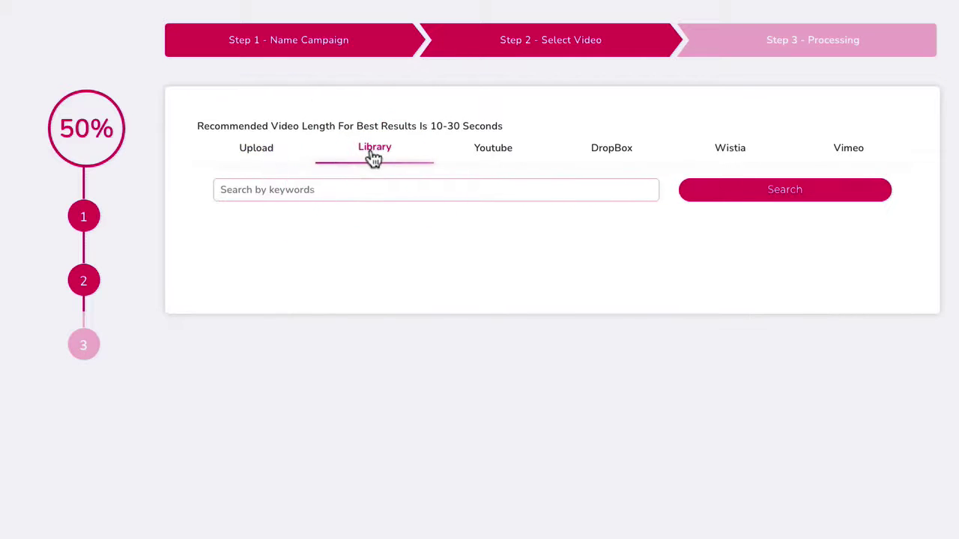
left_click(327, 191)
type("beach")
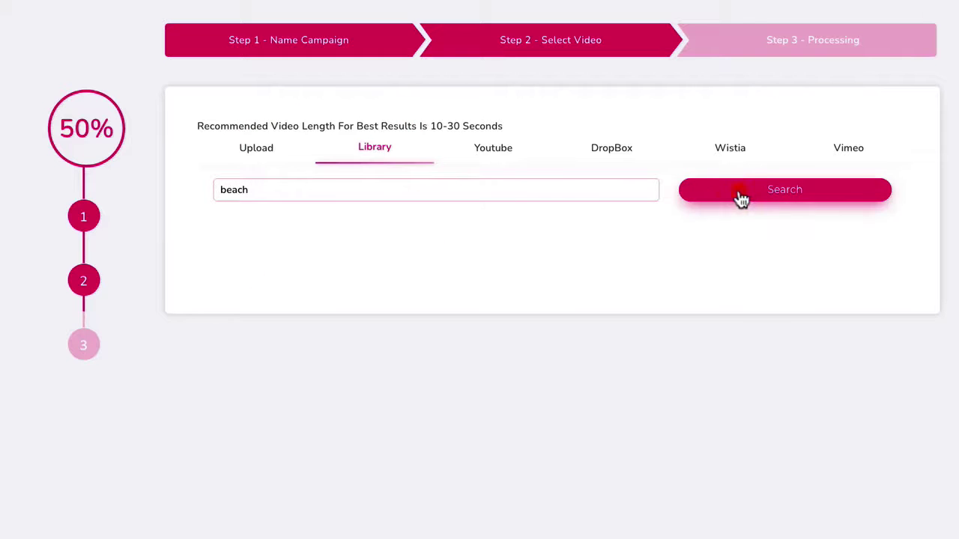
left_click(735, 198)
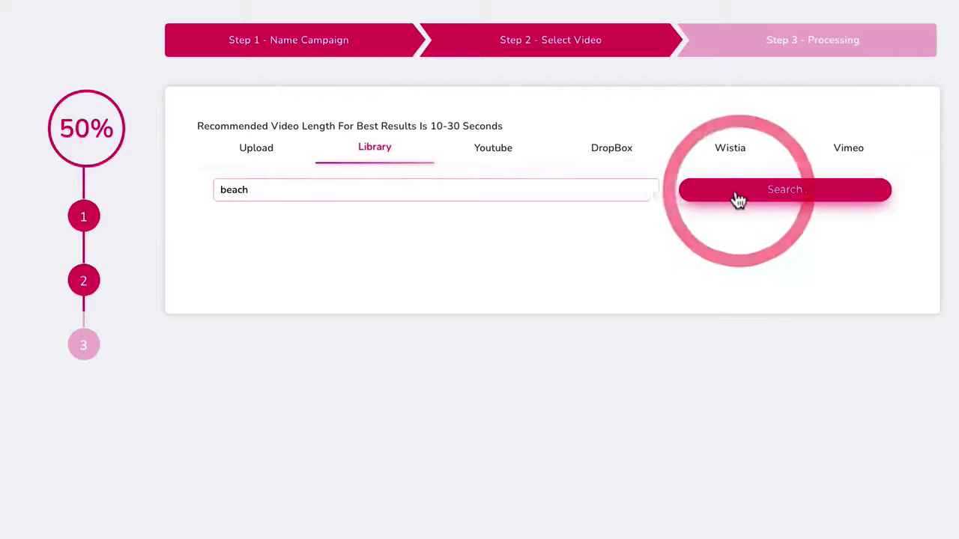
scroll(510, 311, "down", 15)
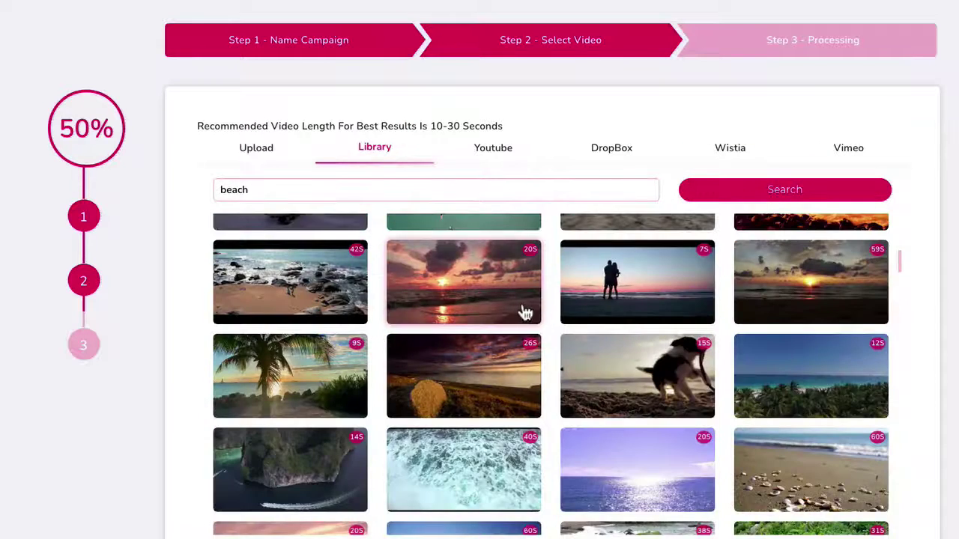
scroll(510, 318, "down", 10)
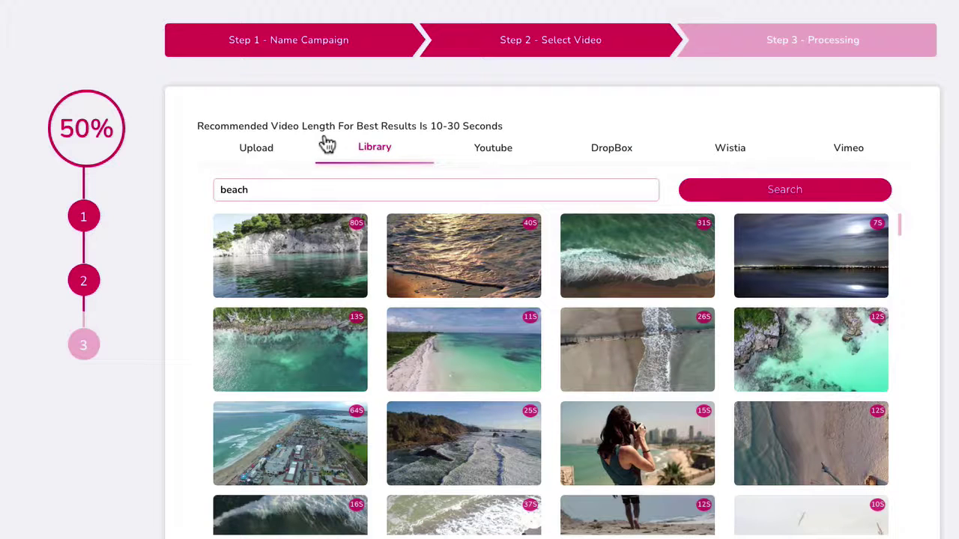
- Upload 'Email videos Pro Teaser (For Mail).mp4' from Downloads as the campaign video
left_click(257, 158)
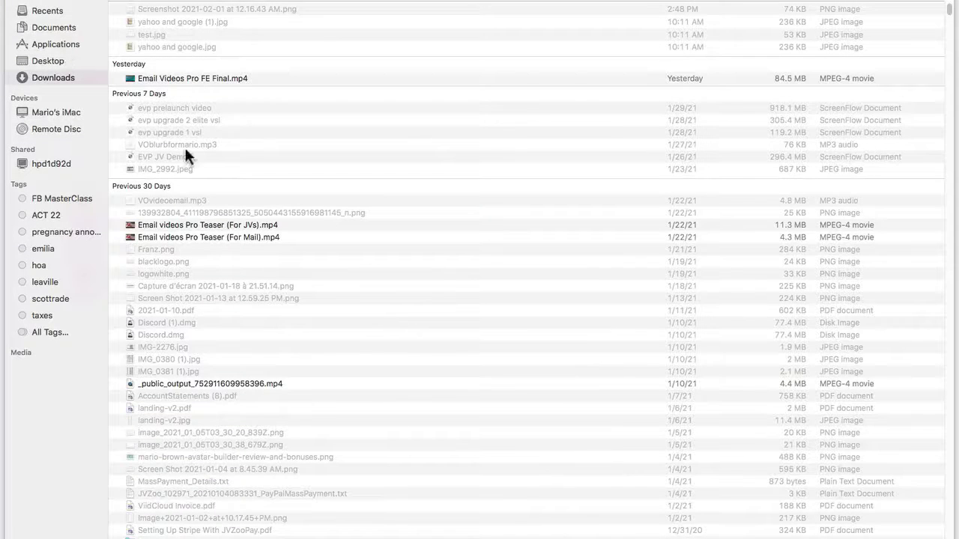
left_click(182, 224)
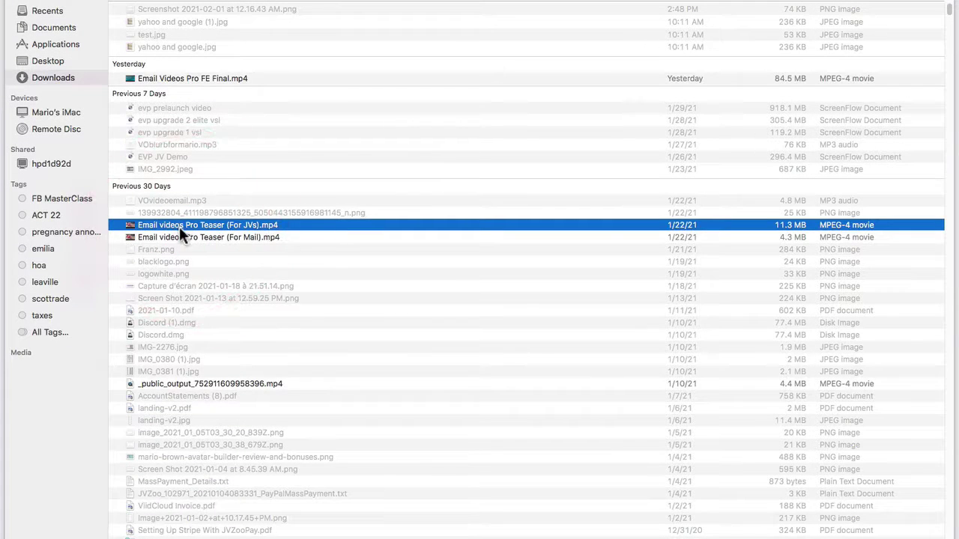
left_click(186, 237)
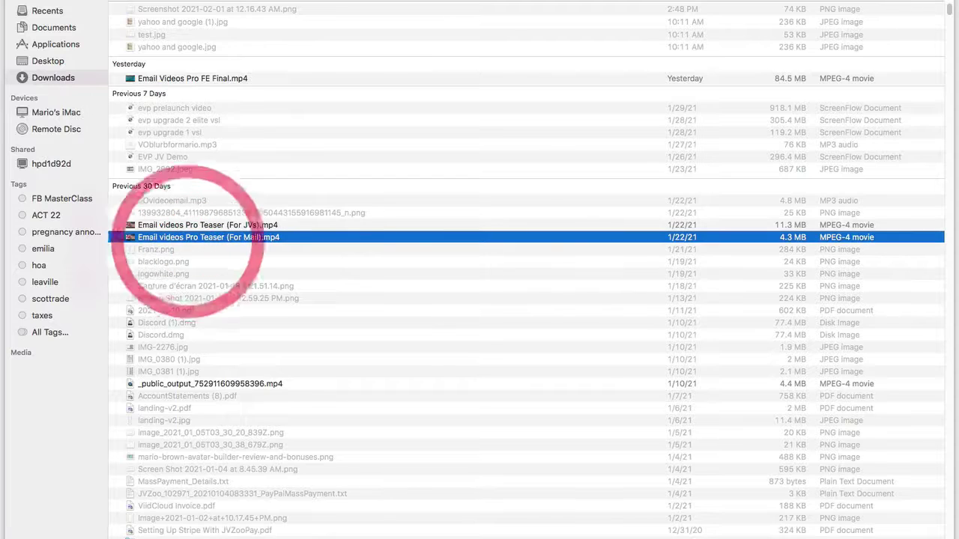
key("Return")
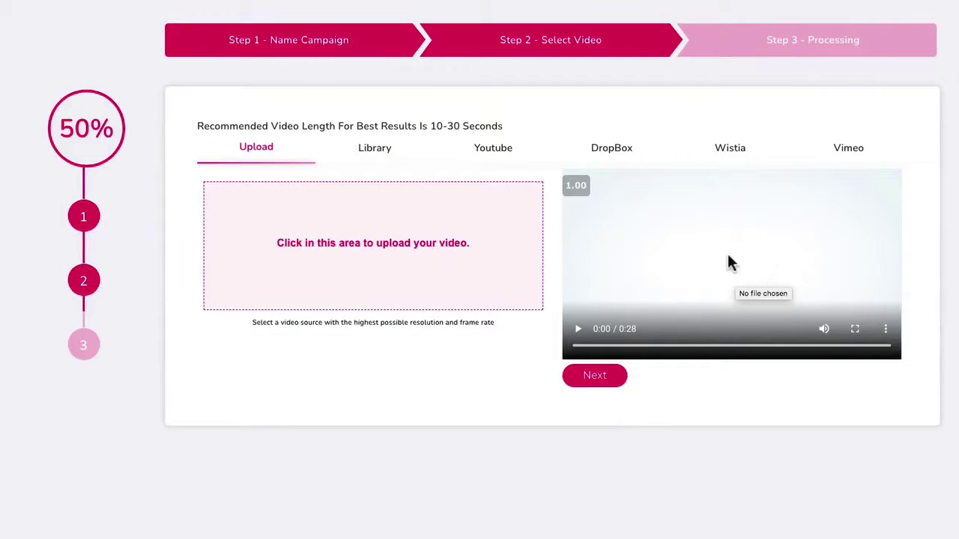
- Preview the 0:28 teaser, seek to about 0:11, then send it to processing
left_click(578, 330)
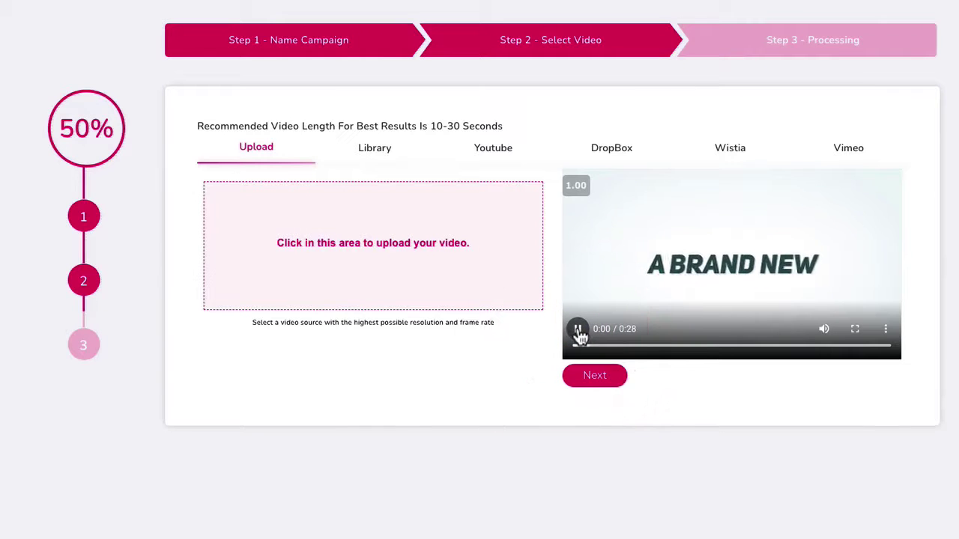
left_click(578, 330)
left_click(690, 346)
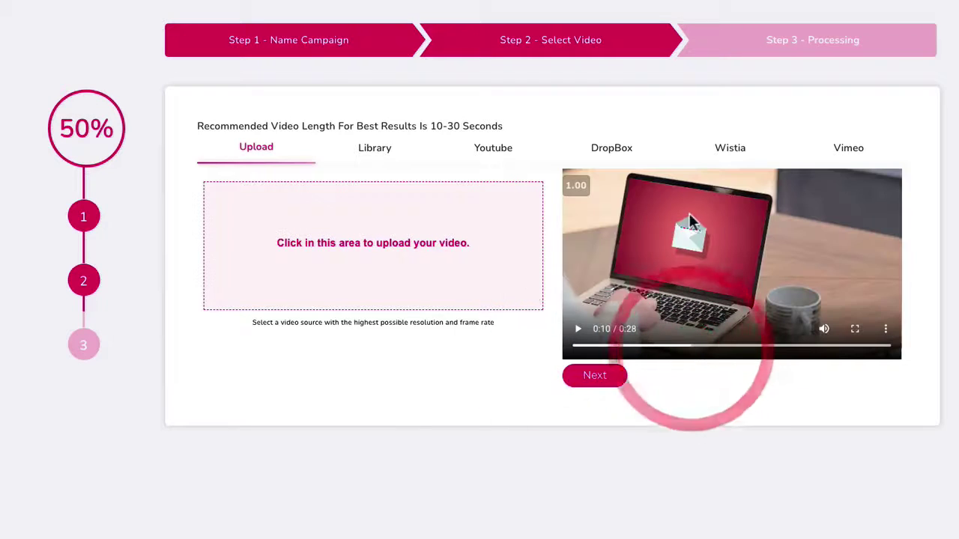
left_click(708, 348)
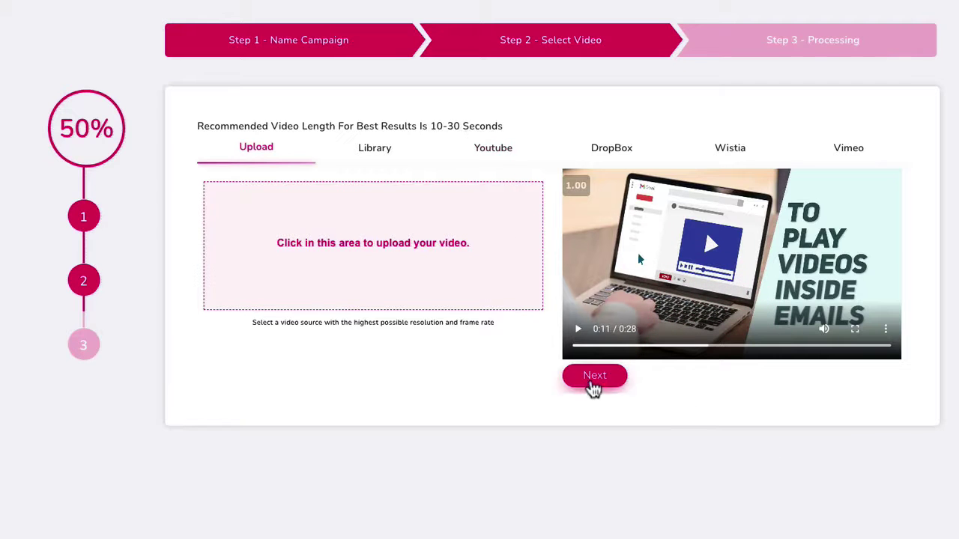
left_click(593, 385)
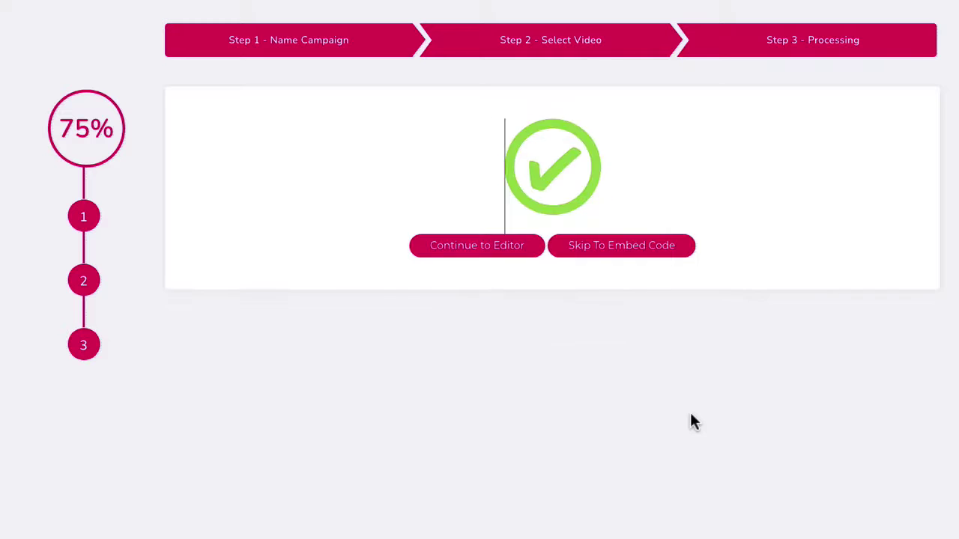
- Play the campaign video in the editor, seek to about 0:05, then skip to its embed settings
left_click(465, 253)
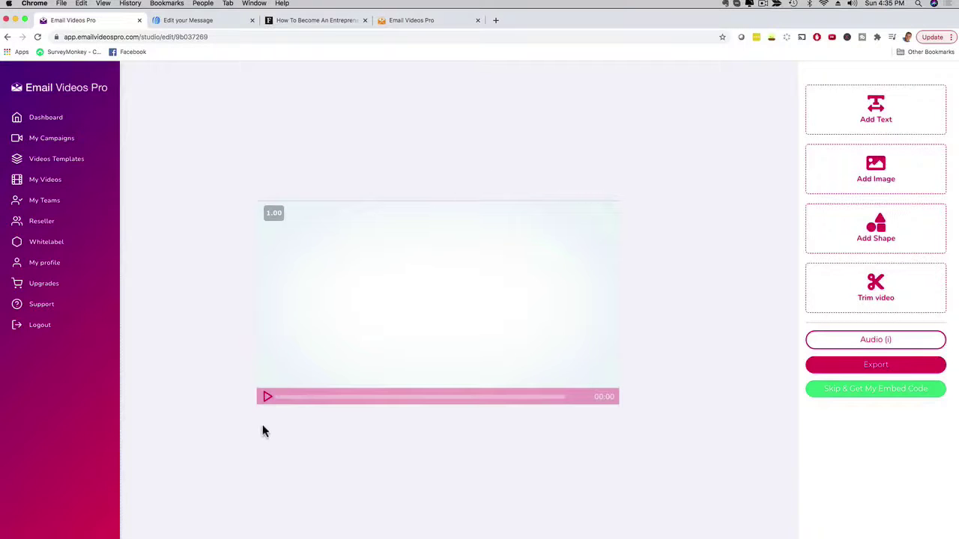
left_click(269, 399)
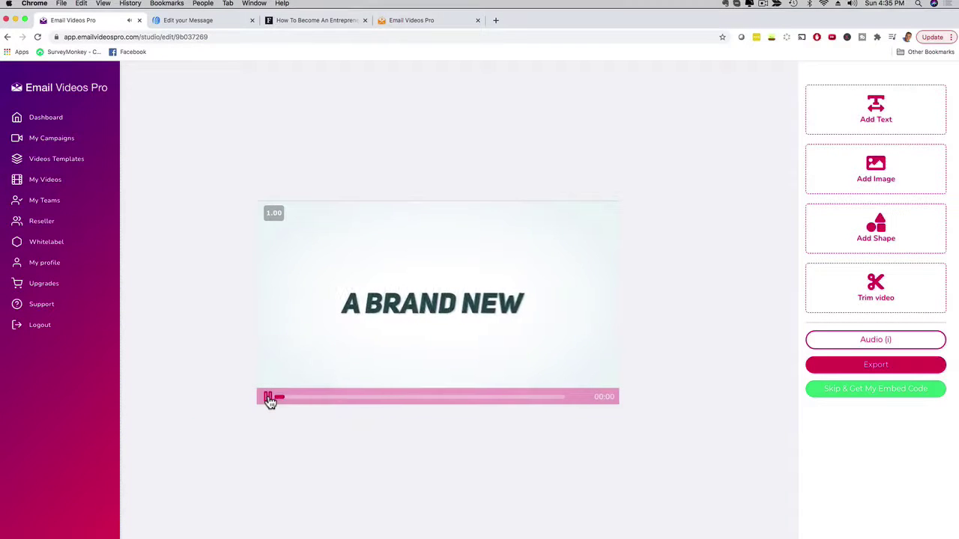
left_click(273, 401)
left_click(332, 396)
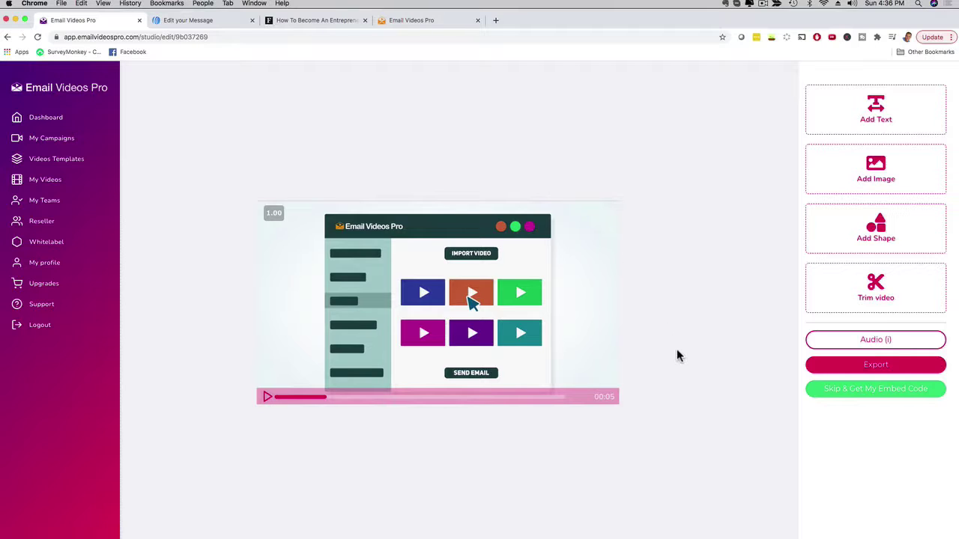
left_click(868, 391)
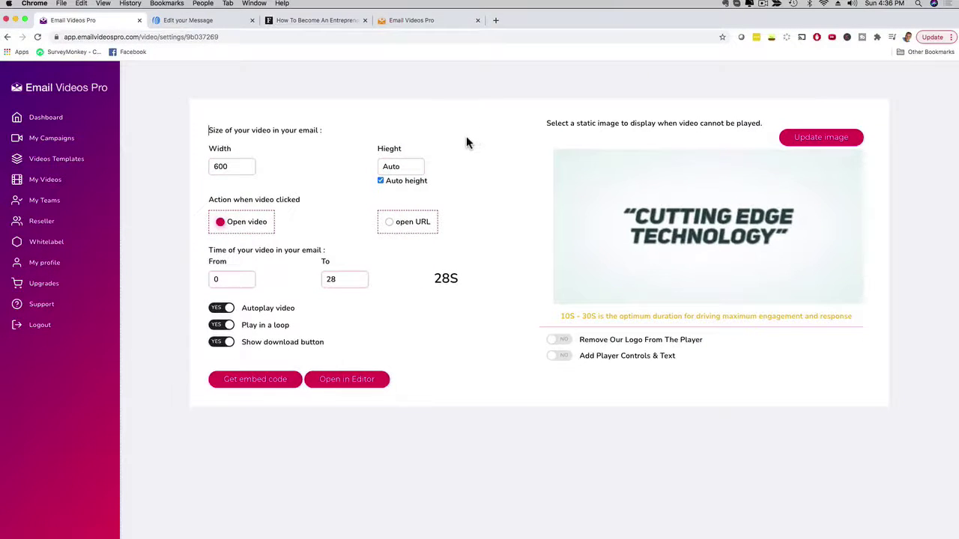
- Generate the teaser's embed code with AWeber as the auto-responder and copy it to the clipboard
left_click(248, 381)
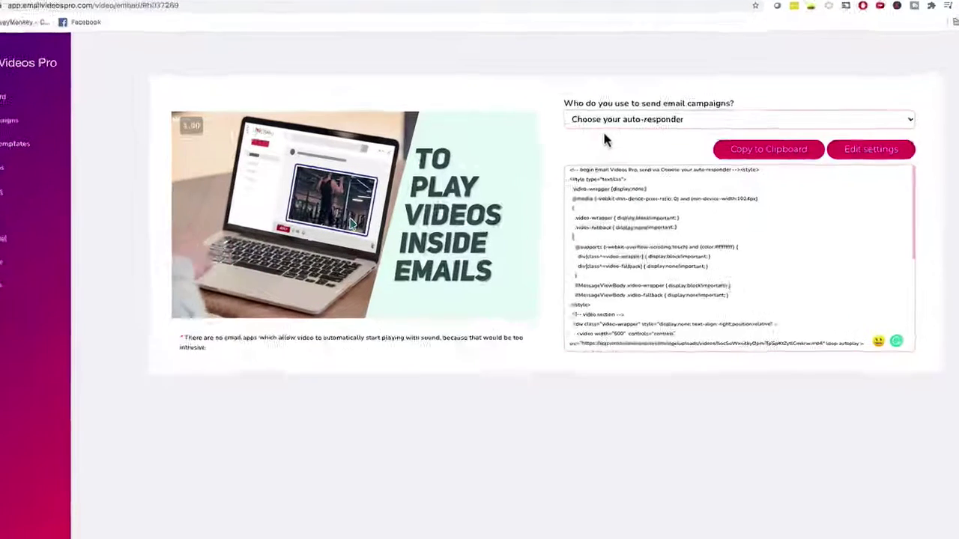
left_click(606, 121)
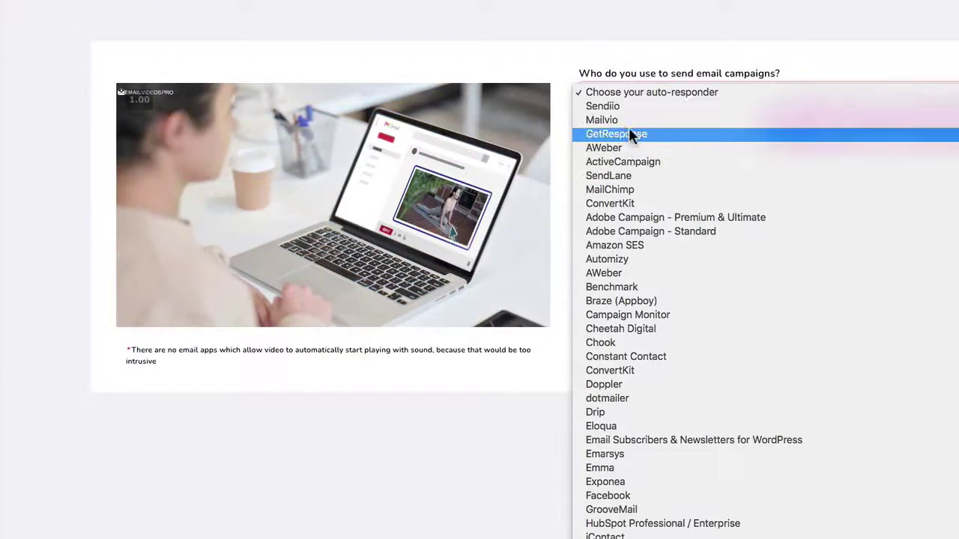
left_click(613, 148)
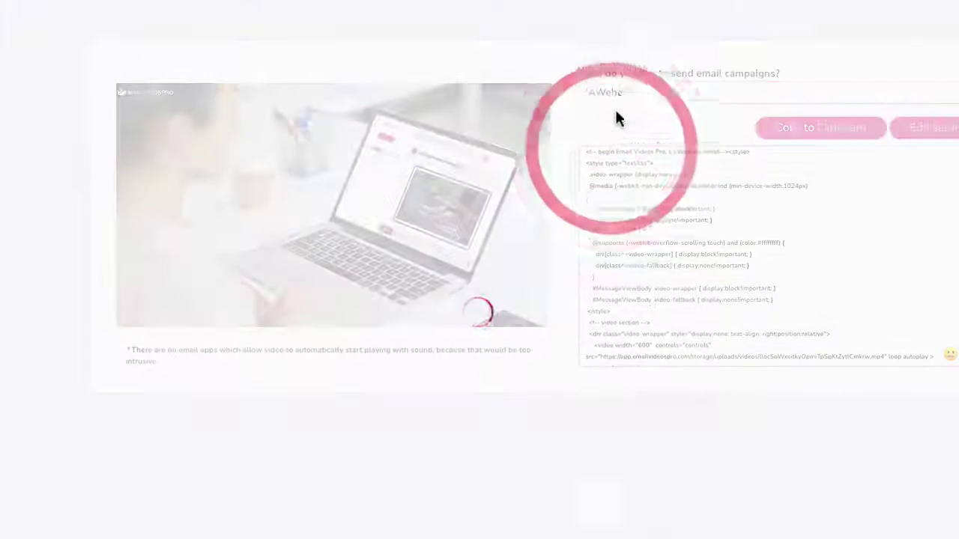
left_click(618, 92)
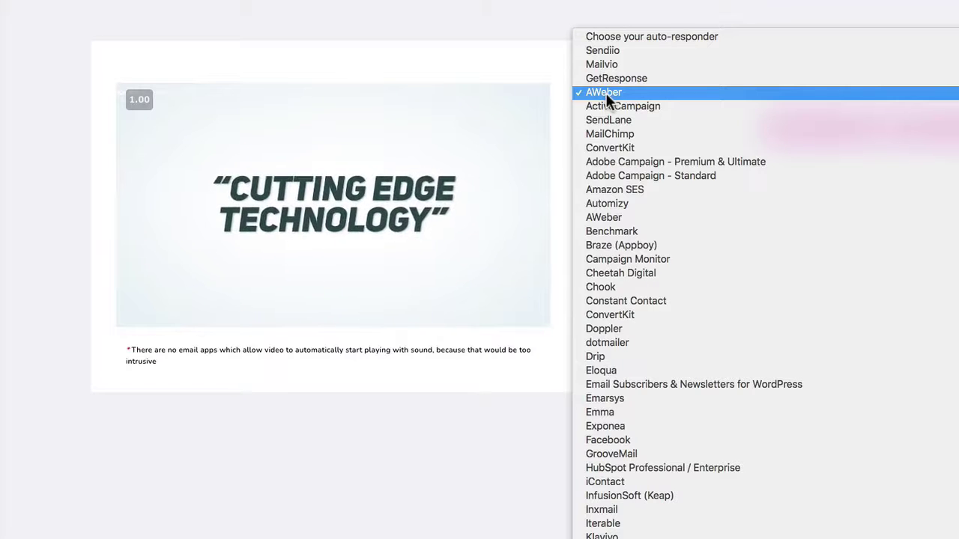
left_click(606, 93)
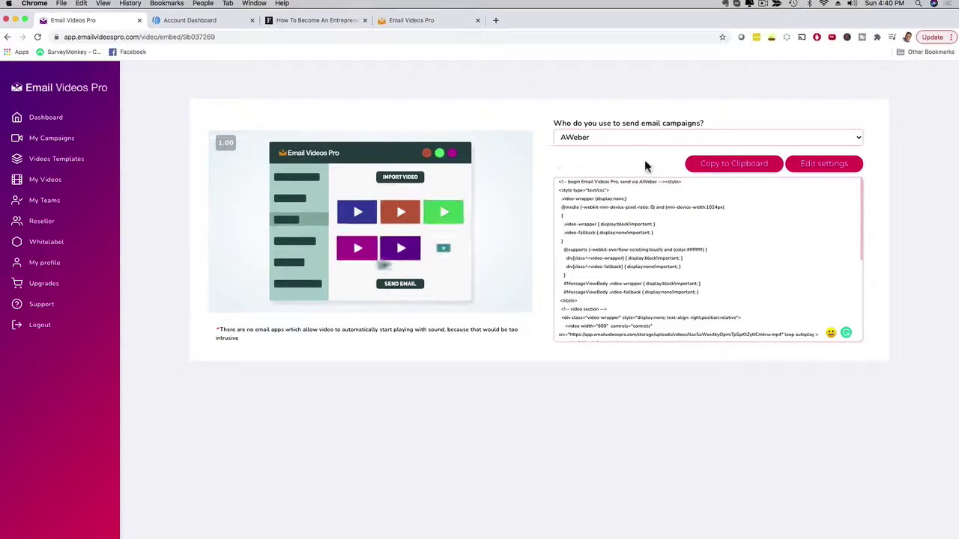
left_click(735, 166)
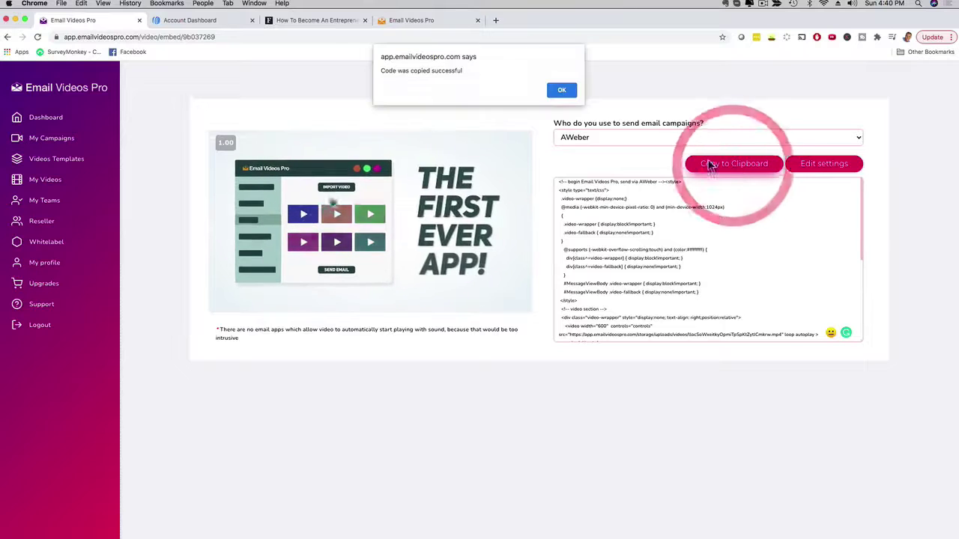
left_click(563, 91)
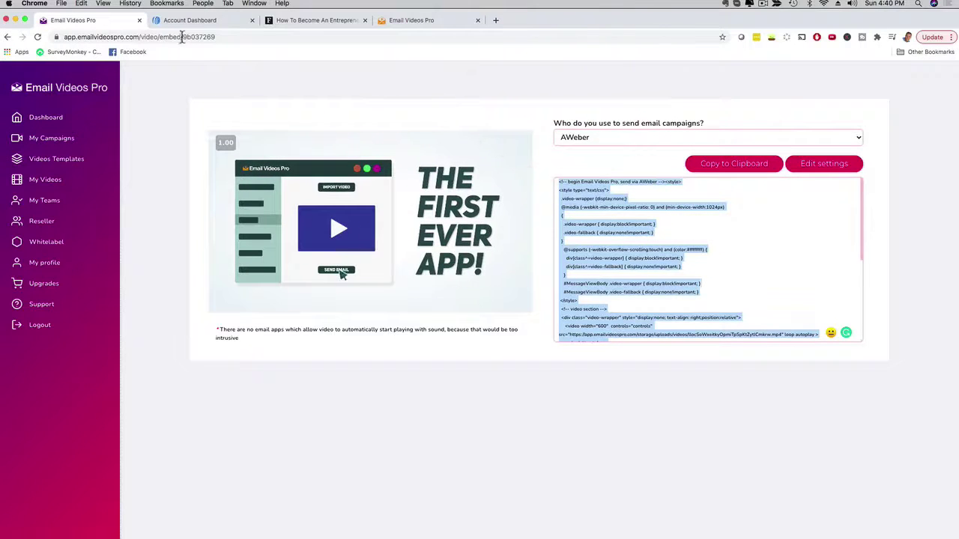